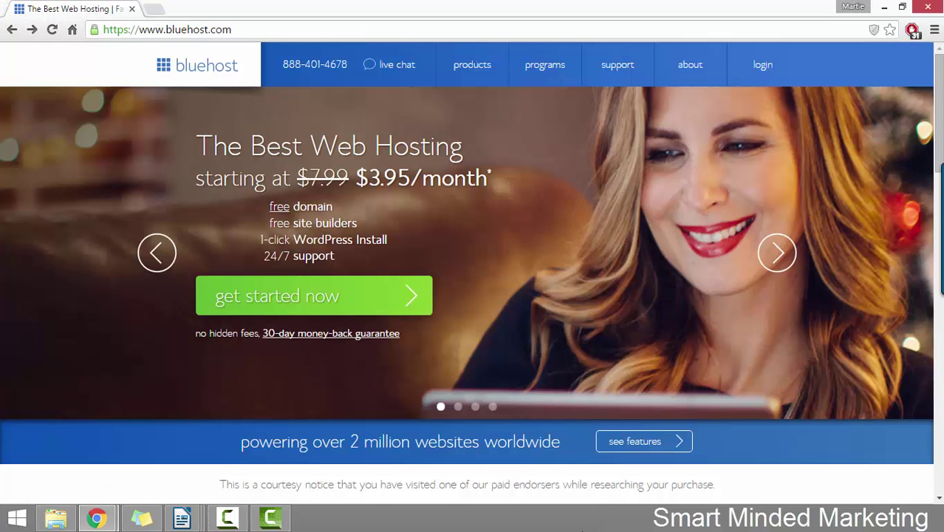
- From Products, open shared hosting and select the Basic plan
mouse_move(473, 74)
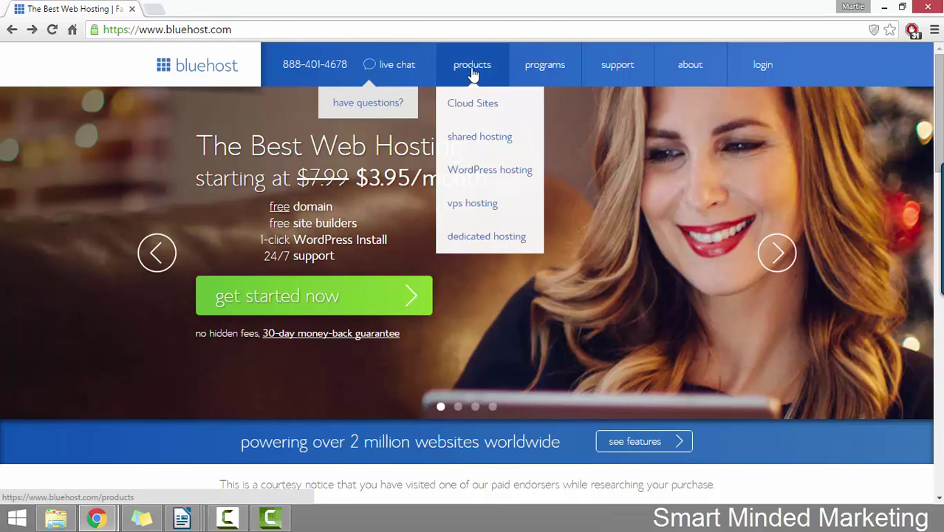
left_click(504, 141)
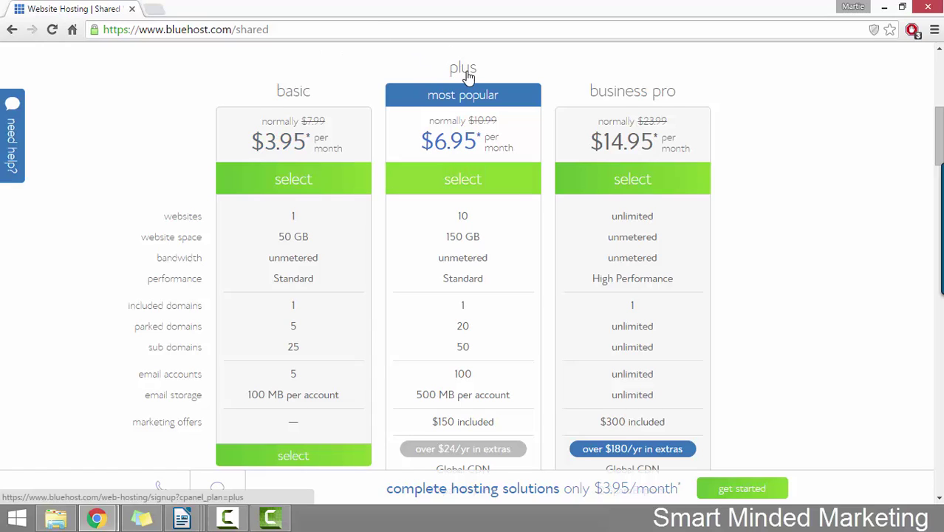
left_click(303, 182)
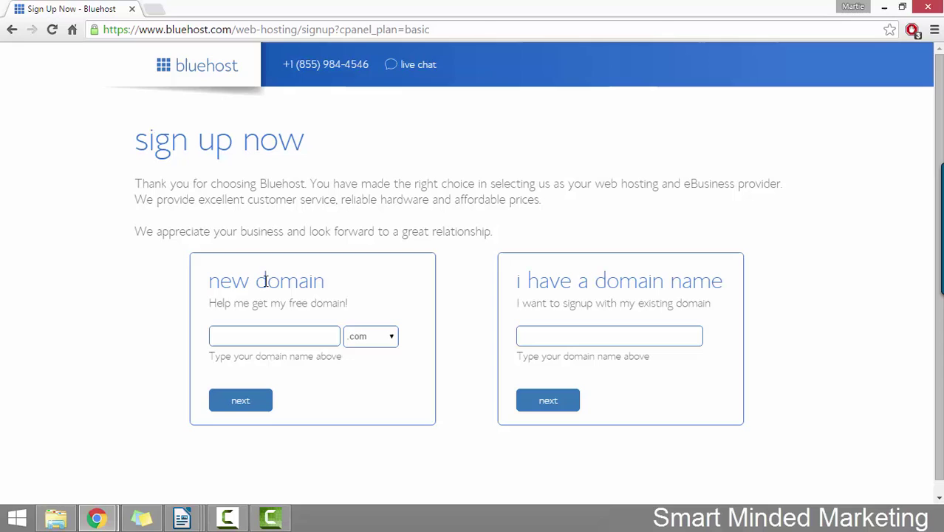
- Request the new domain 'martiedread' with the .com extension and submit it
left_click_drag(209, 303, 349, 303)
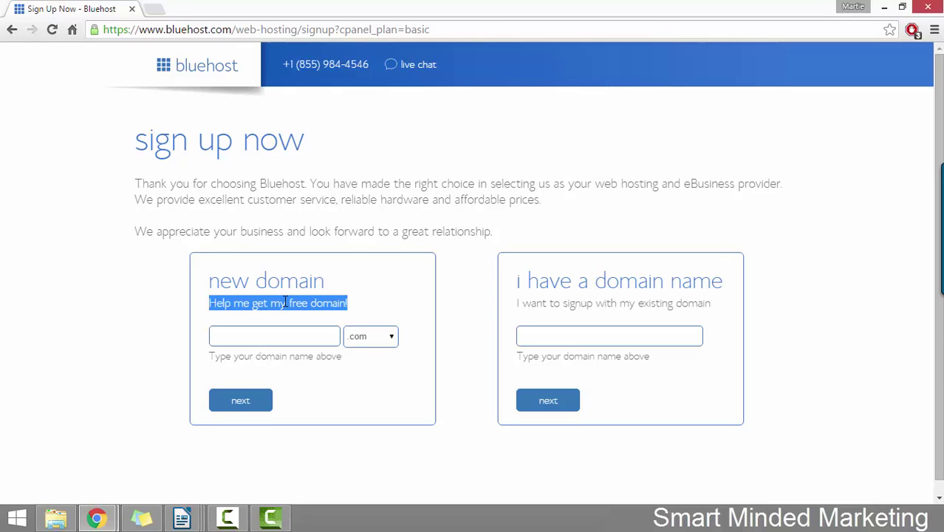
left_click(267, 336)
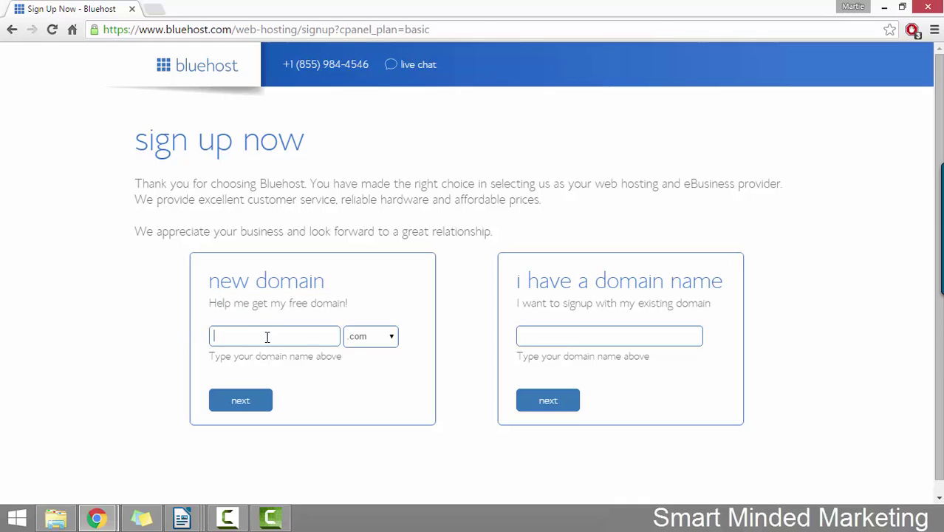
left_click(392, 338)
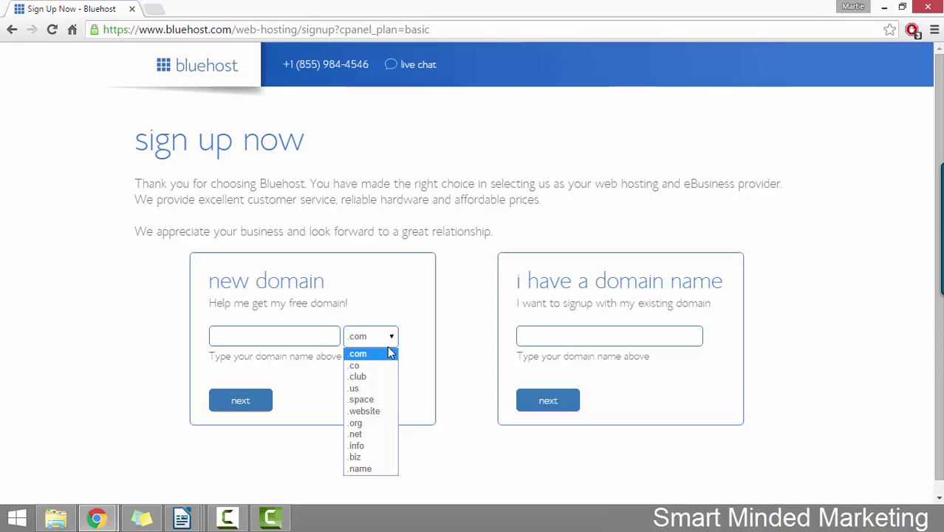
left_click(164, 346)
left_click(252, 336)
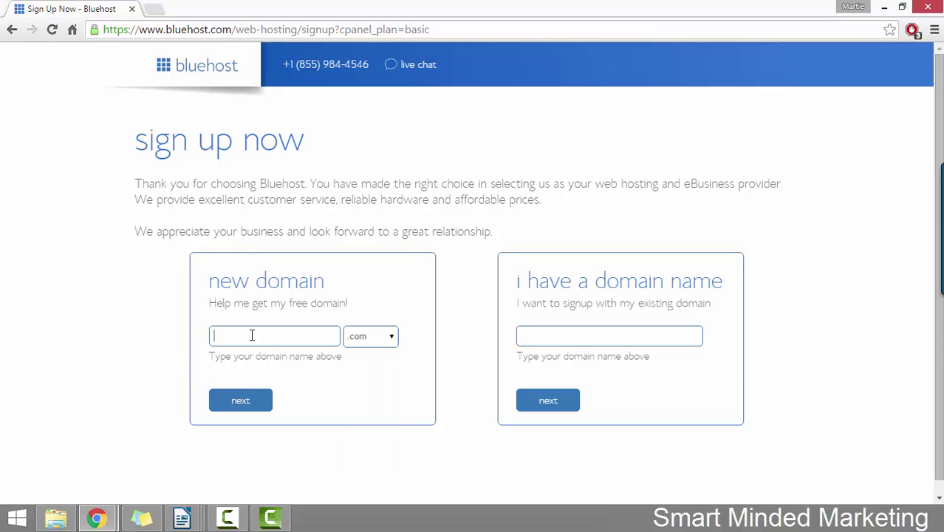
type("martie")
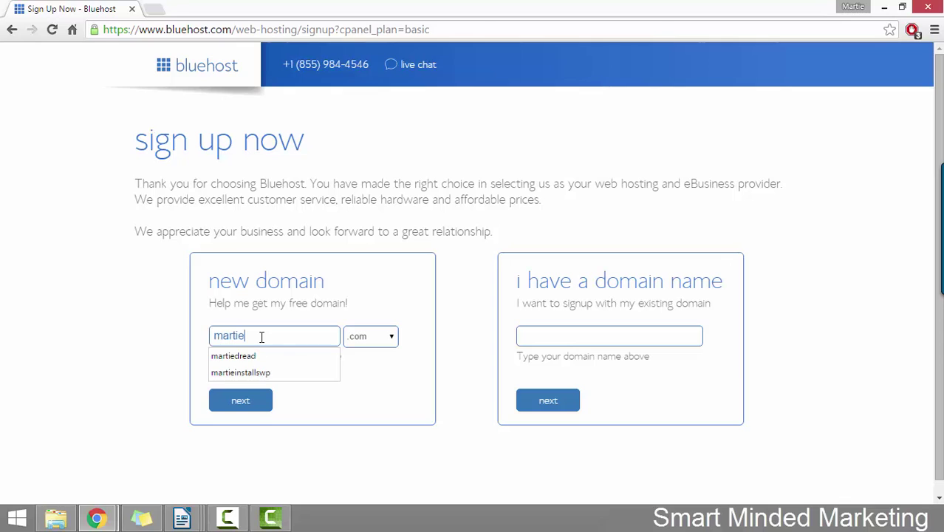
type("dread")
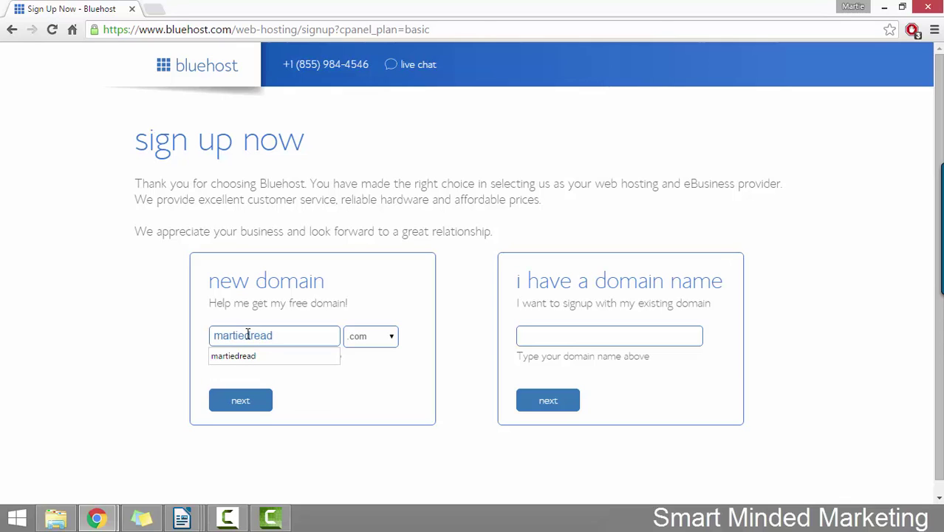
left_click(364, 395)
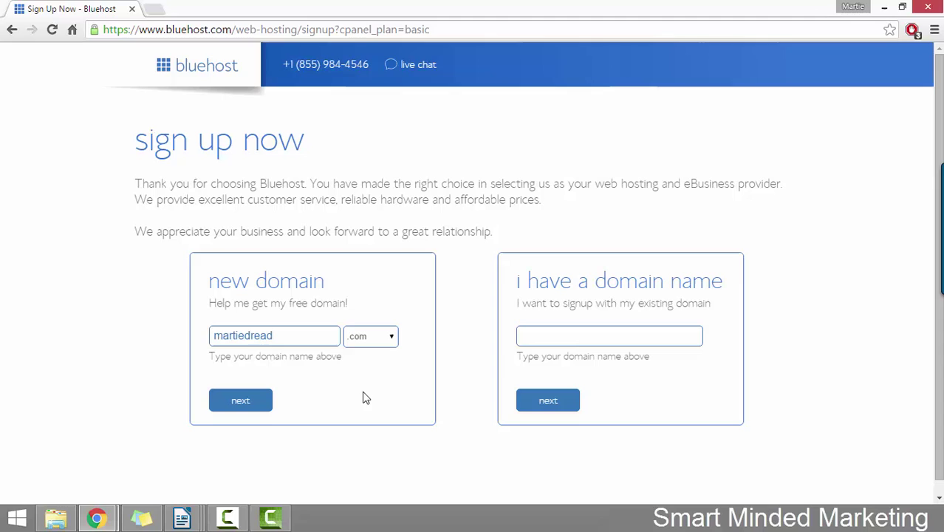
left_click(394, 337)
left_click(383, 342)
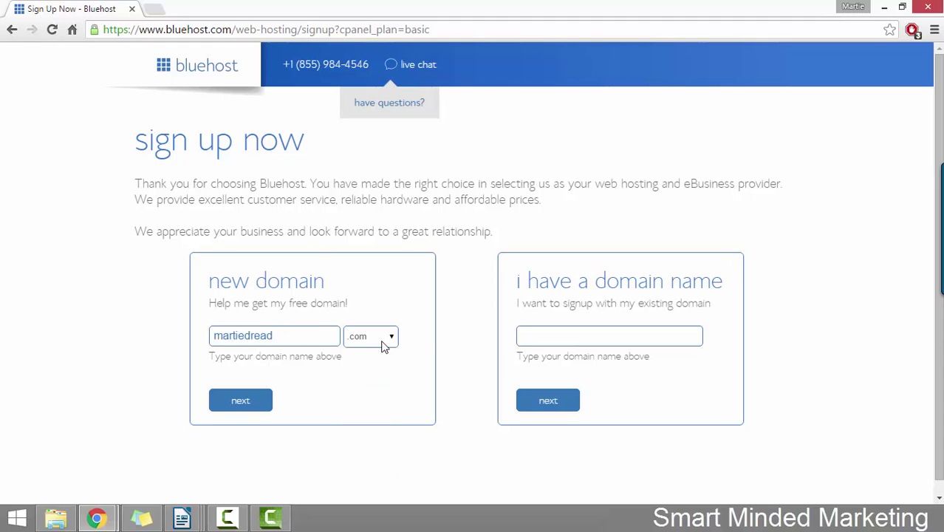
left_click(253, 404)
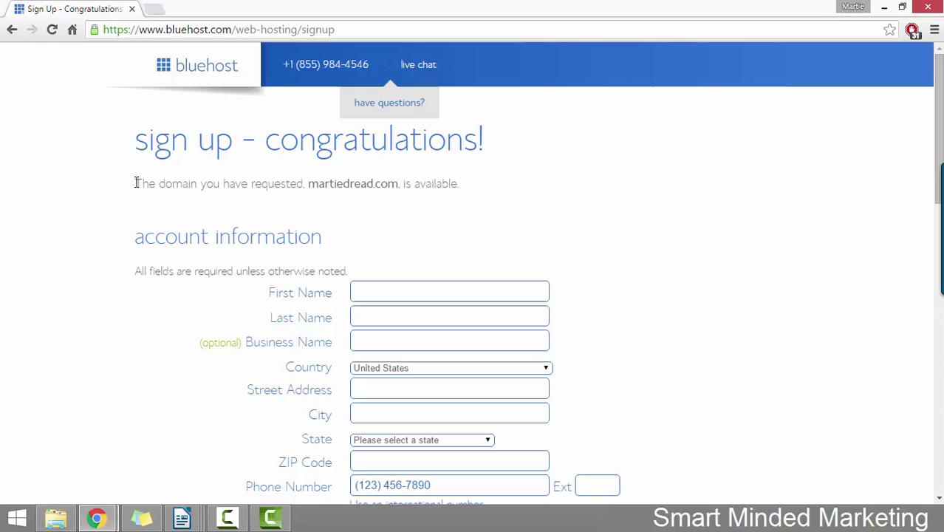
left_click_drag(136, 183, 461, 186)
left_click(495, 203)
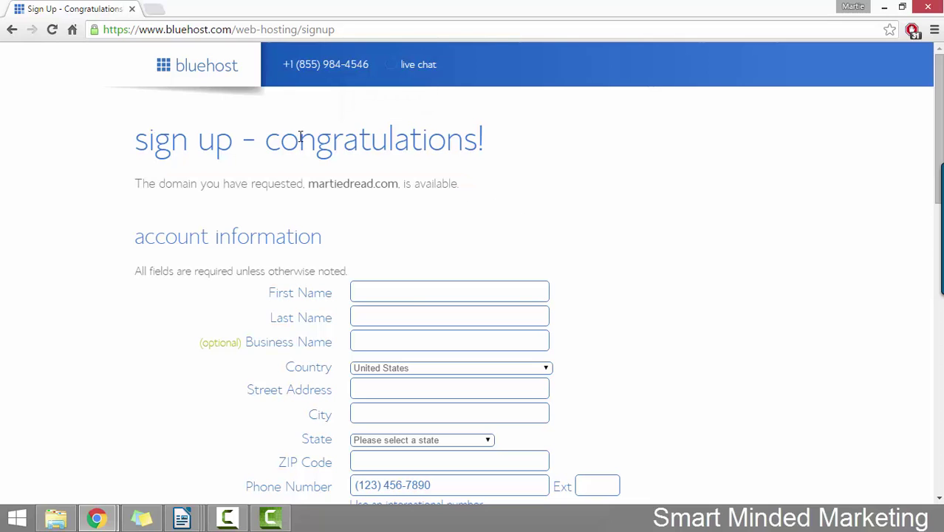
left_click_drag(279, 137, 523, 137)
left_click(572, 170)
scroll(218, 79, "down", 2)
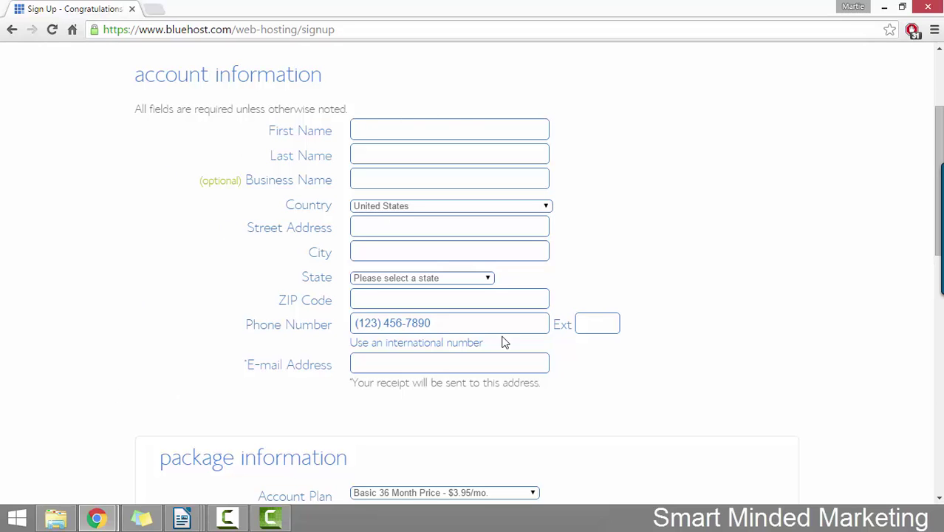
left_click_drag(940, 157, 940, 220)
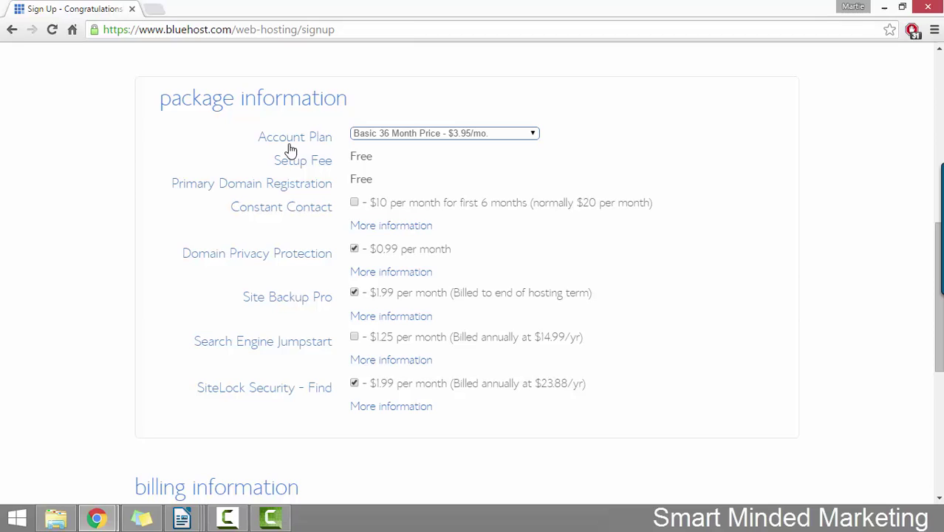
- Change the account plan to Basic 12 Month at $5.95/mo
left_click(433, 135)
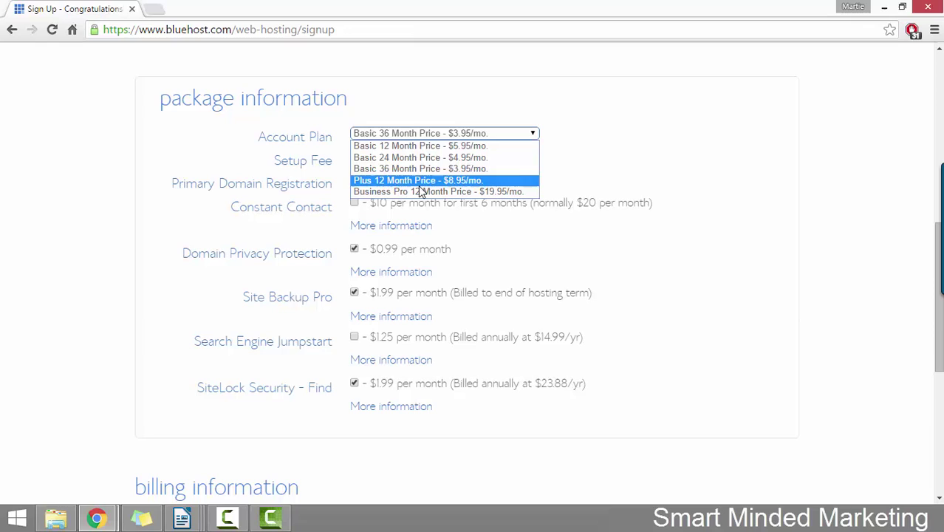
left_click(398, 146)
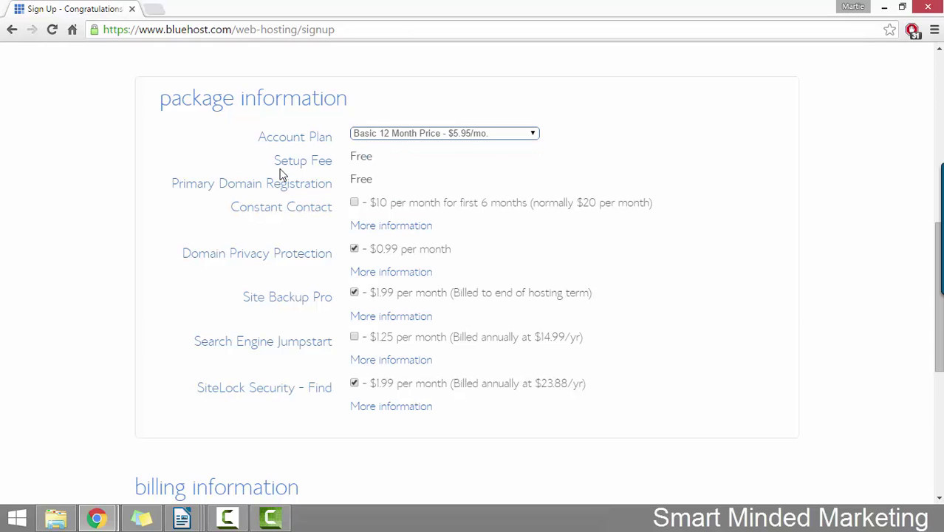
mouse_move(334, 161)
left_mouse_down()
mouse_move(210, 177)
mouse_move(343, 177)
left_mouse_up()
left_click(418, 173)
- Uncheck the Domain Privacy Protection, Site Backup Pro and SiteLock Security add-ons
left_click(353, 249)
left_click(354, 292)
left_click(353, 384)
- Choose Pay with PayPal under the additional payment options
scroll(114, 193, "down", 5)
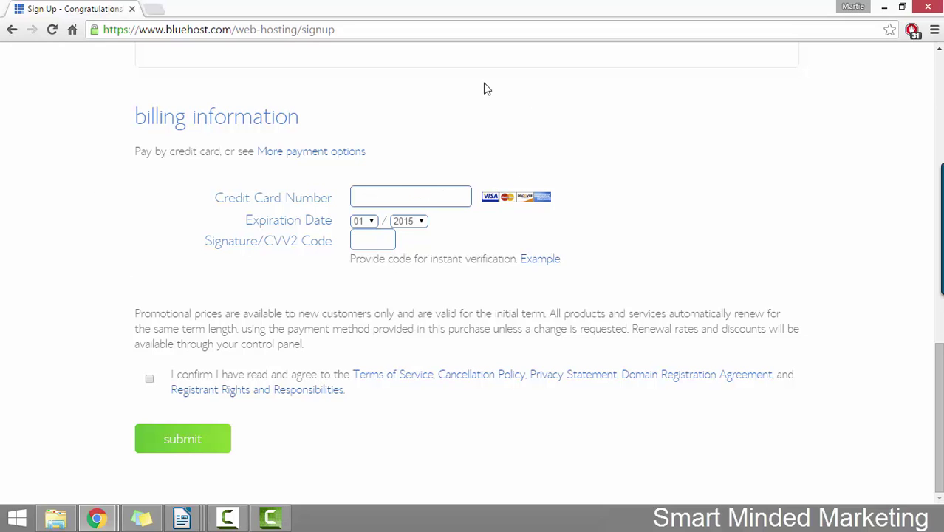
left_click(334, 153)
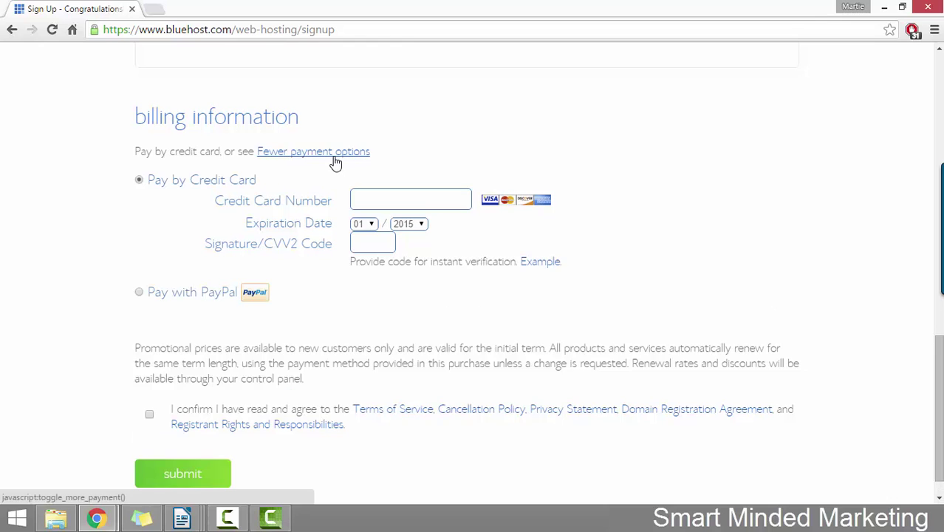
left_click(139, 292)
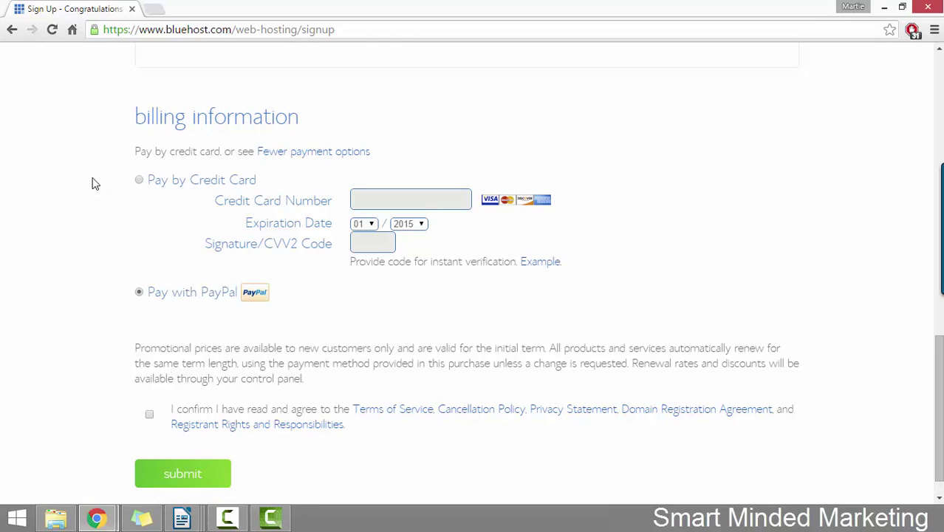
scroll(49, 143, "down", 1)
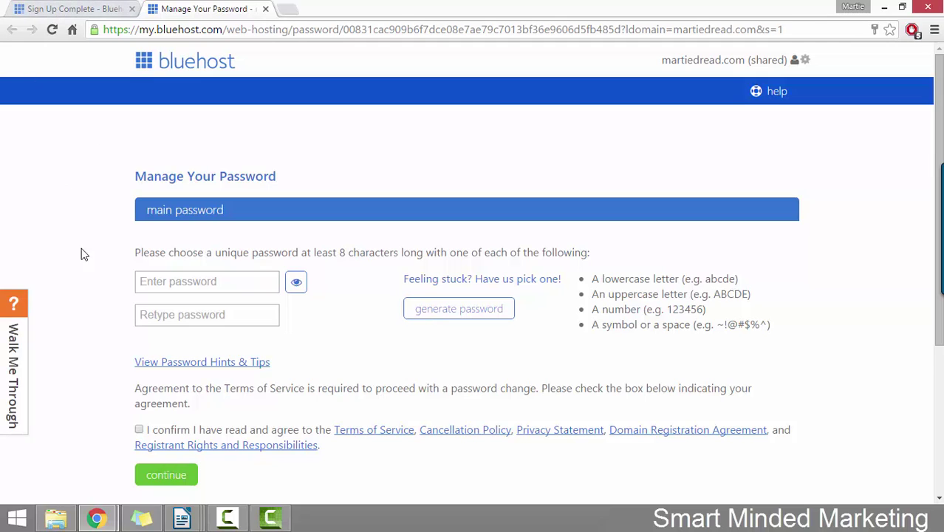
- Enter and confirm the new account password, accept the terms of service, and continue
left_click(191, 278)
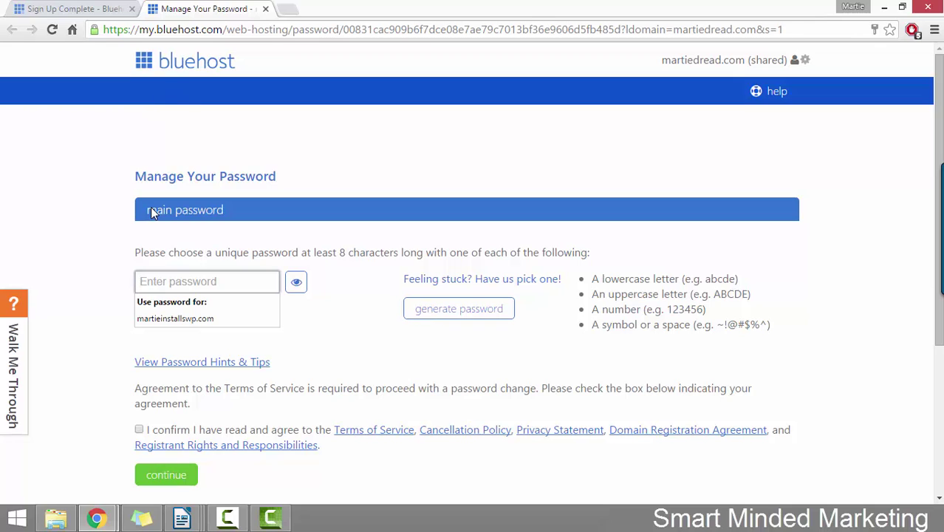
type("••••••••••")
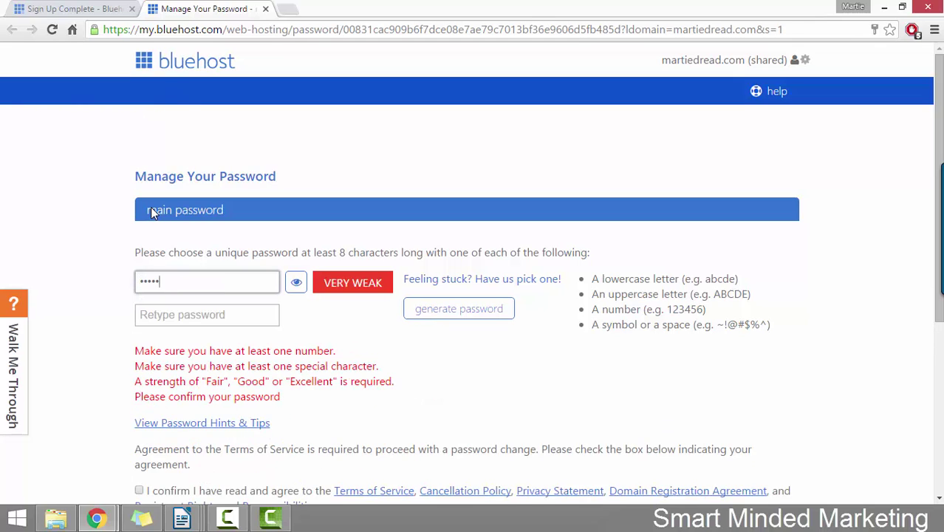
type("••••")
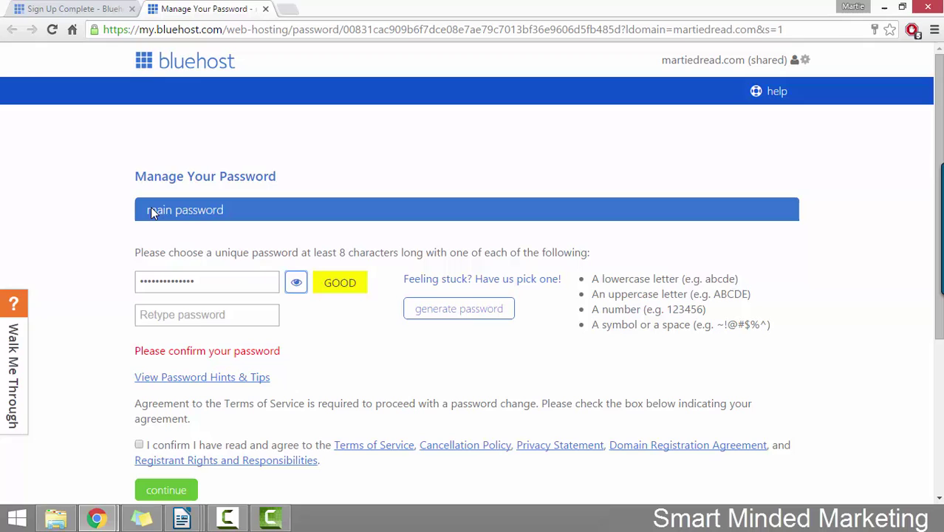
key("Tab")
type("•••••••••••")
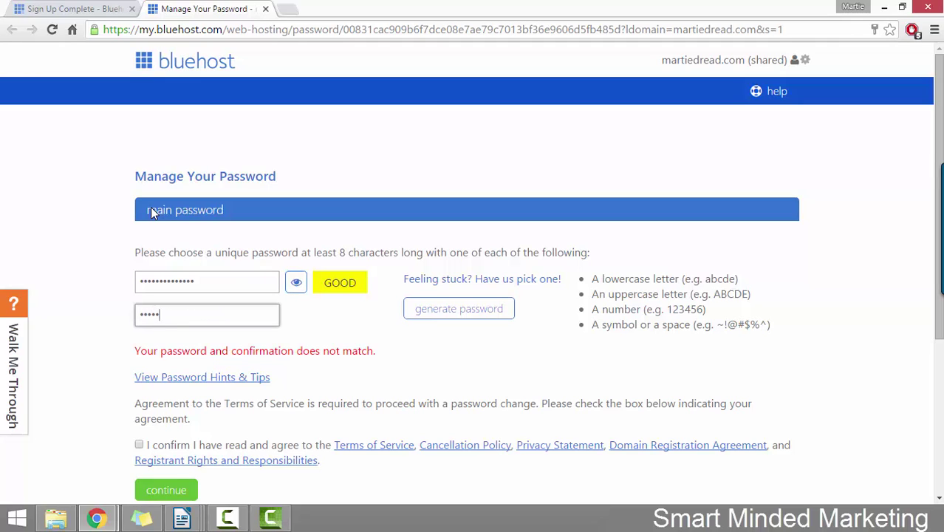
type("•••")
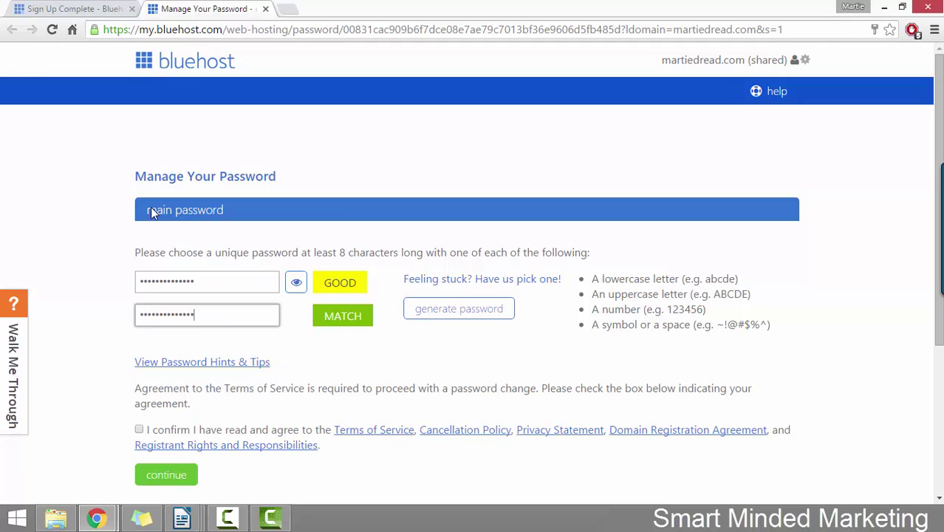
left_click(139, 429)
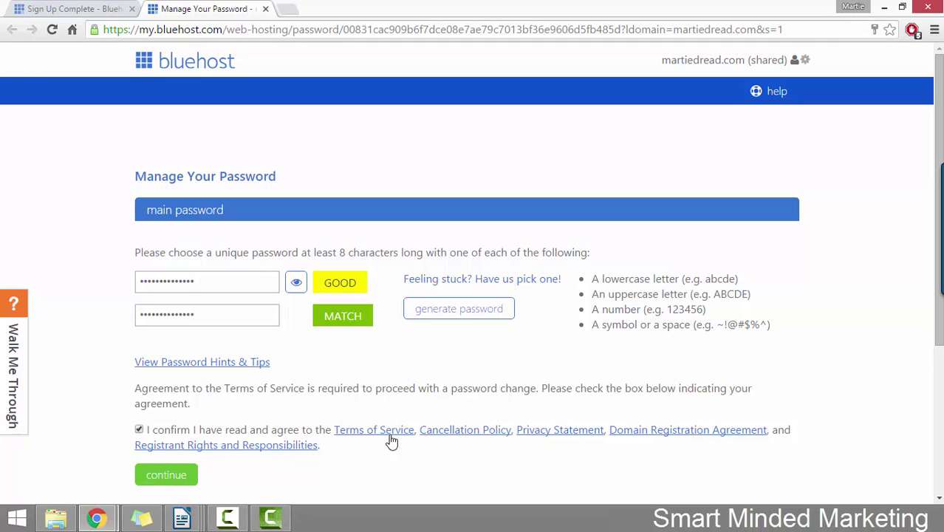
left_click(184, 475)
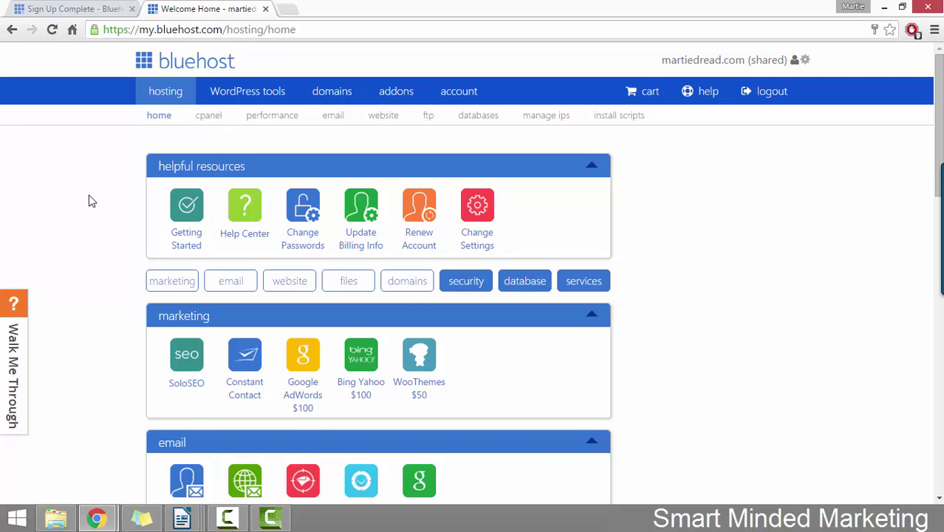
- Choose Install WordPress in the hosting home's website section
scroll(89, 201, "down", 4)
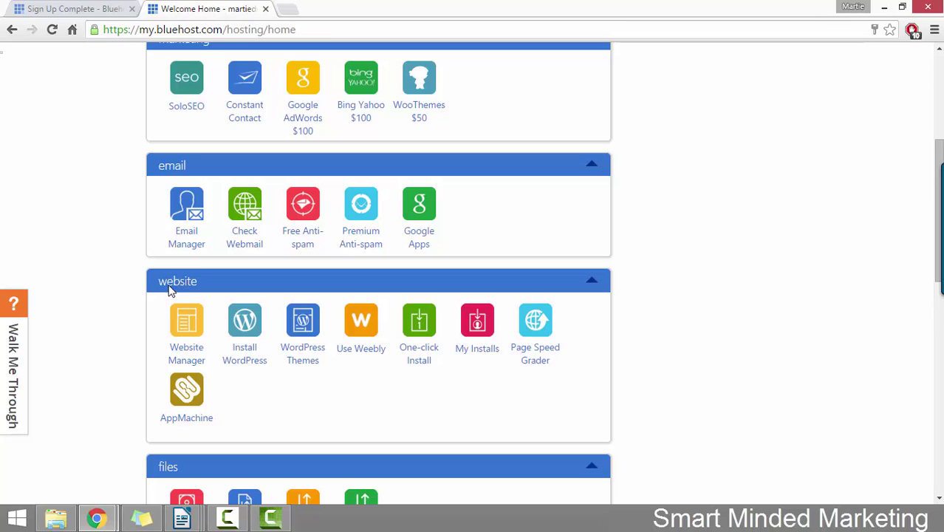
left_click(245, 368)
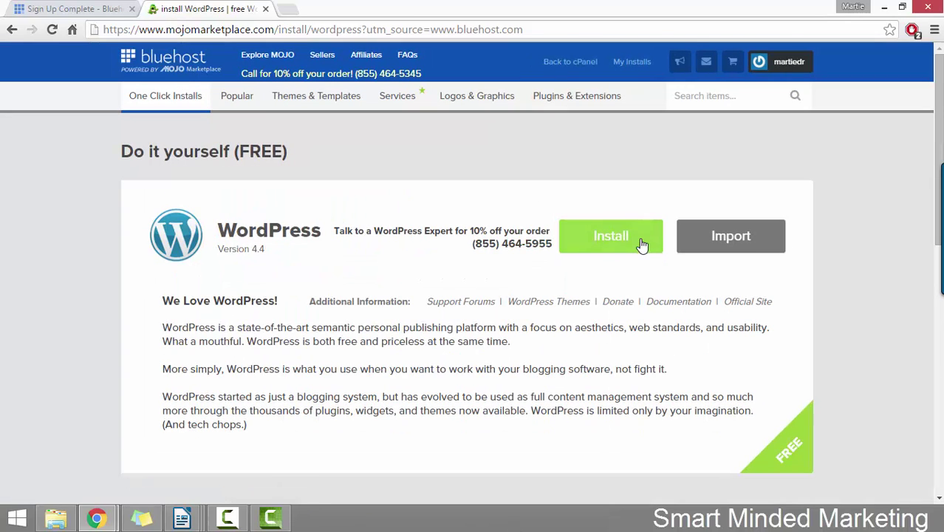
- Start the free WordPress install on the www domain with a blank directory and check it
left_click(623, 244)
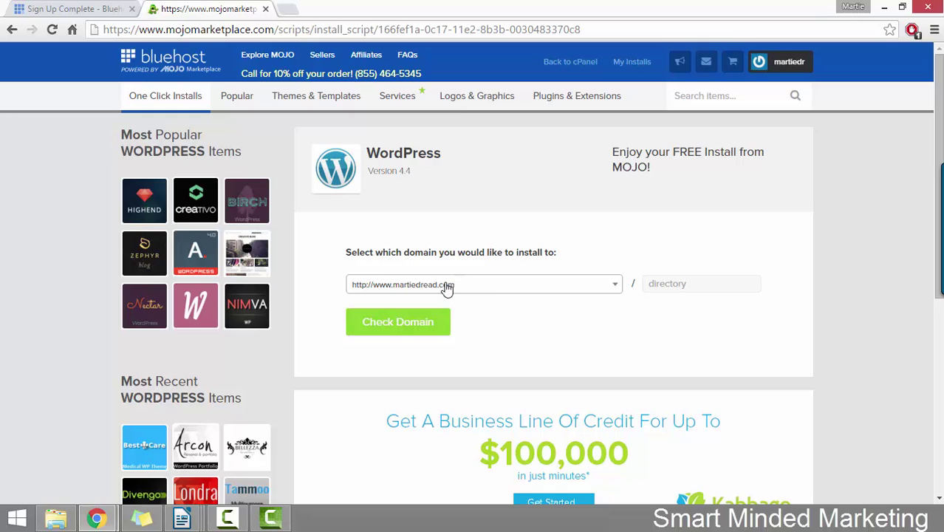
left_click(471, 284)
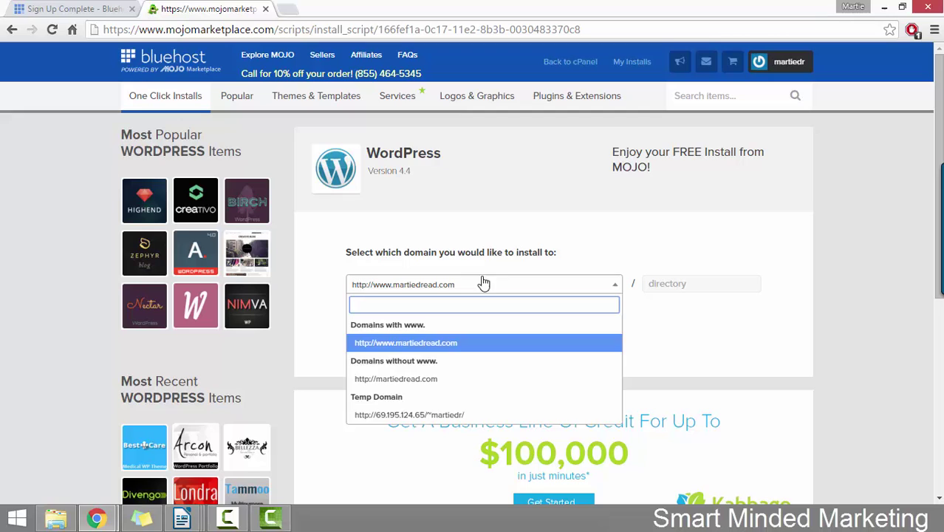
left_click(507, 226)
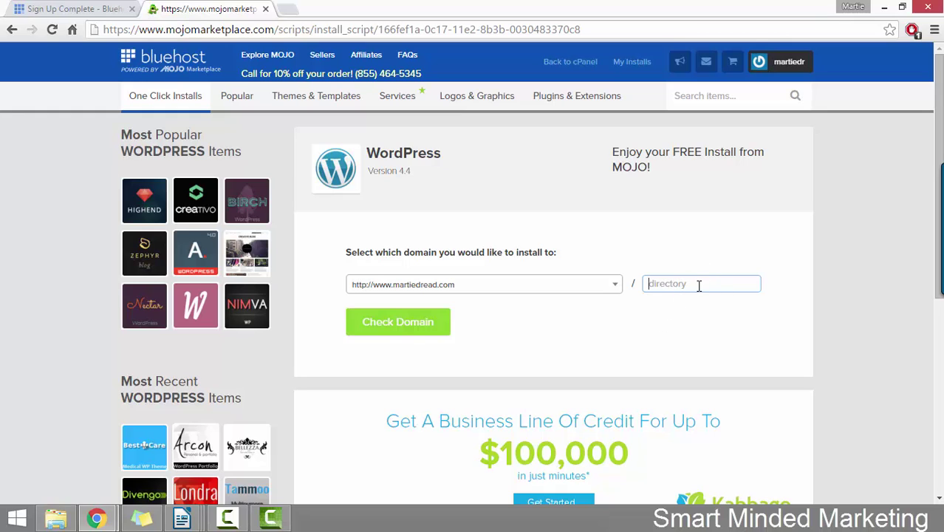
left_click(694, 315)
left_click(418, 329)
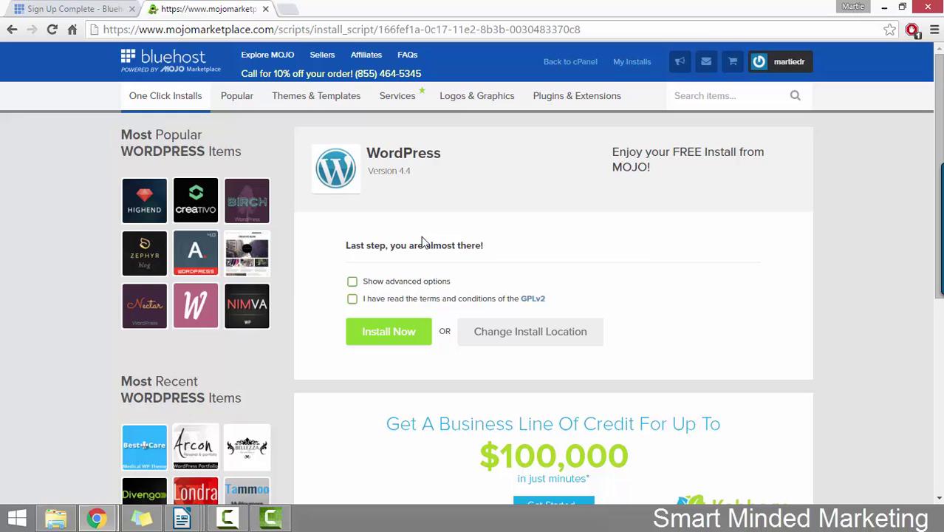
- Show advanced options and change the site title to 'MartieDread'
left_click(353, 285)
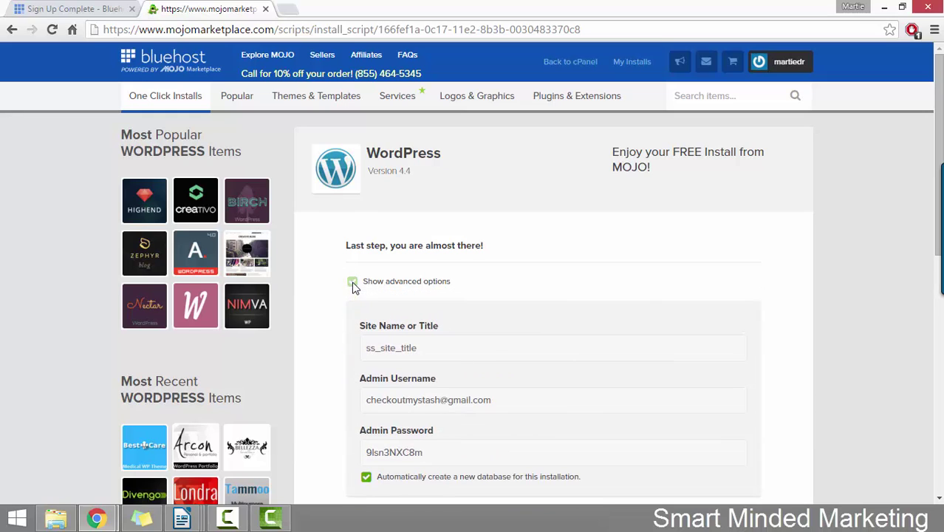
scroll(351, 277, "down", 2)
key("Tab")
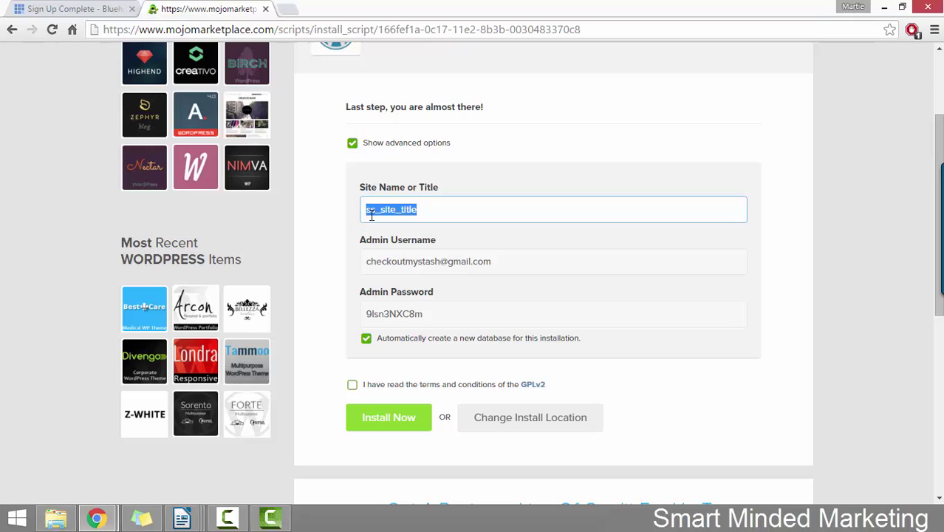
left_click_drag(467, 313, 336, 304)
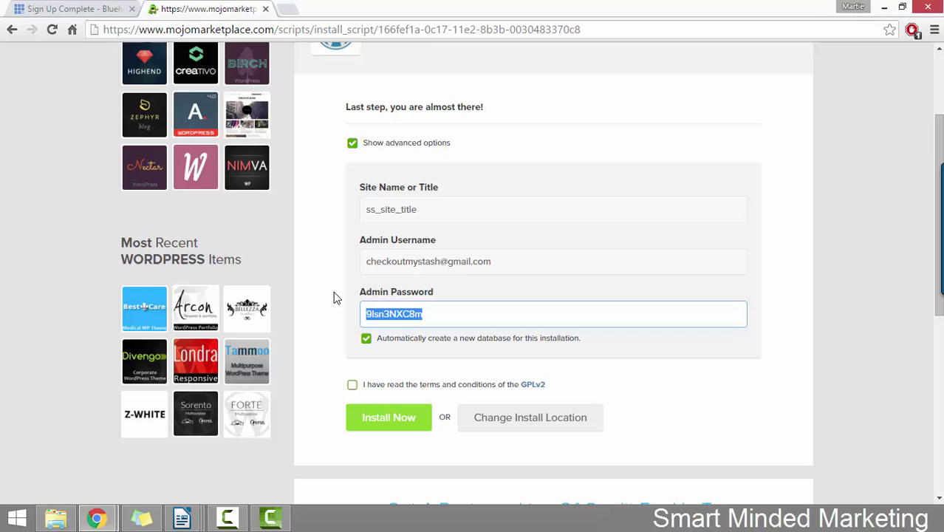
left_click_drag(447, 211, 327, 217)
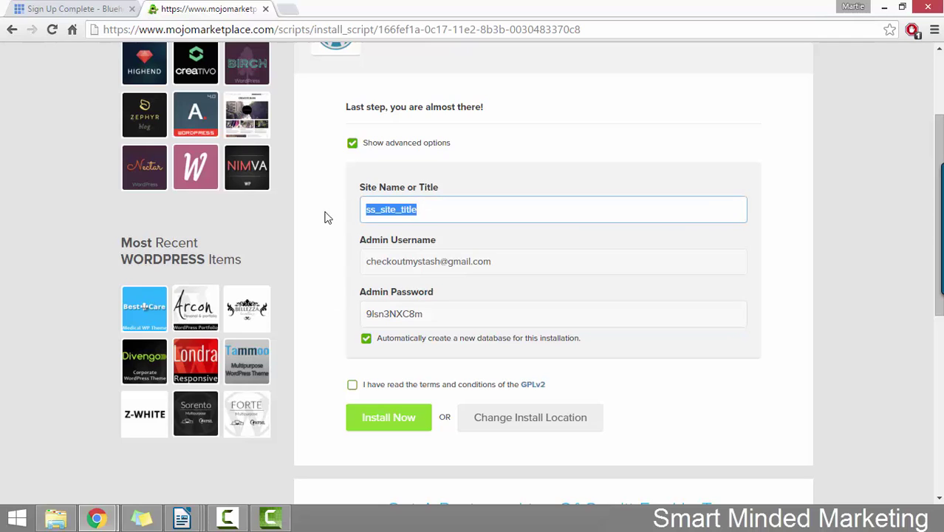
type("Mart")
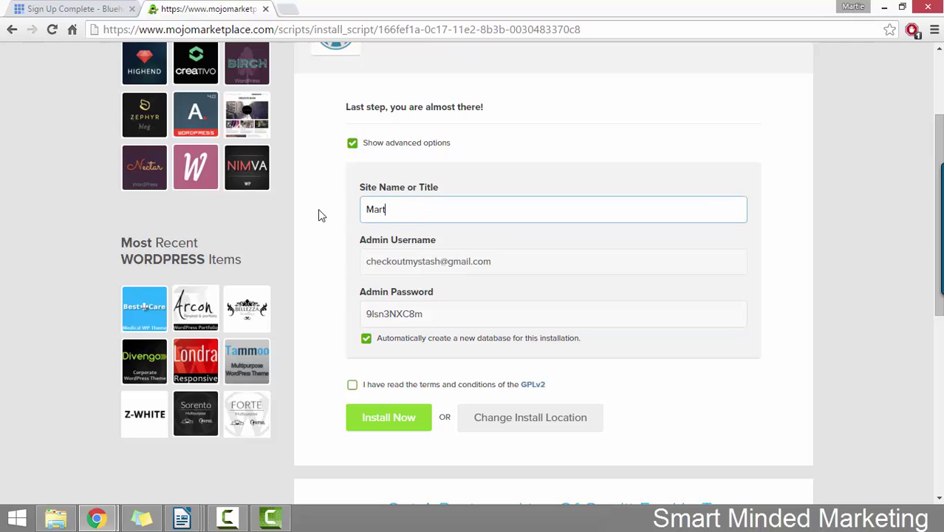
type("ieDread")
- Replace the generated admin password, accept the GPLv2 terms, and launch the install
left_click_drag(475, 315, 318, 314)
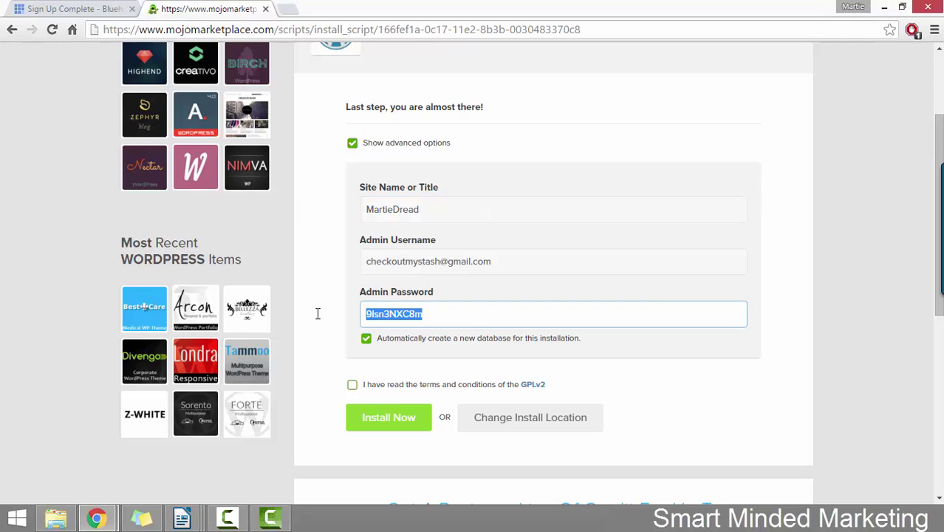
type("My")
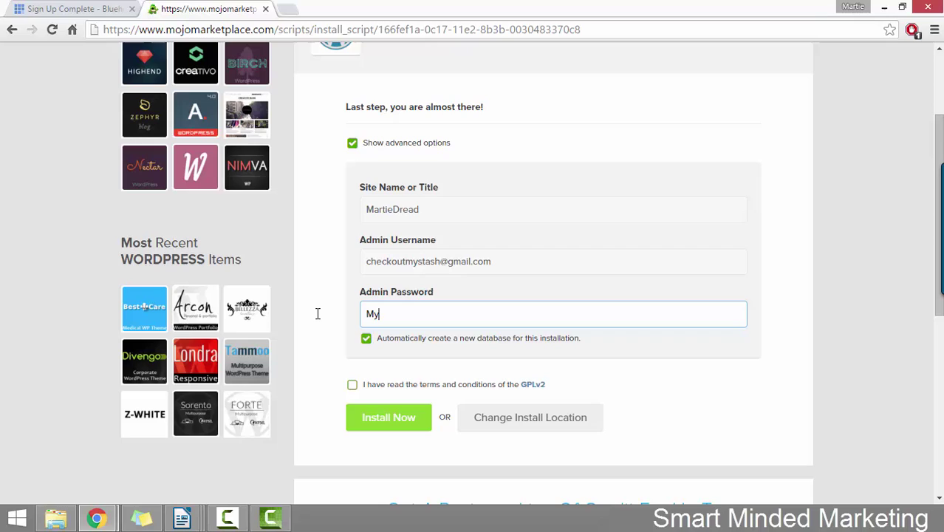
type("NewPassword")
left_click(326, 321)
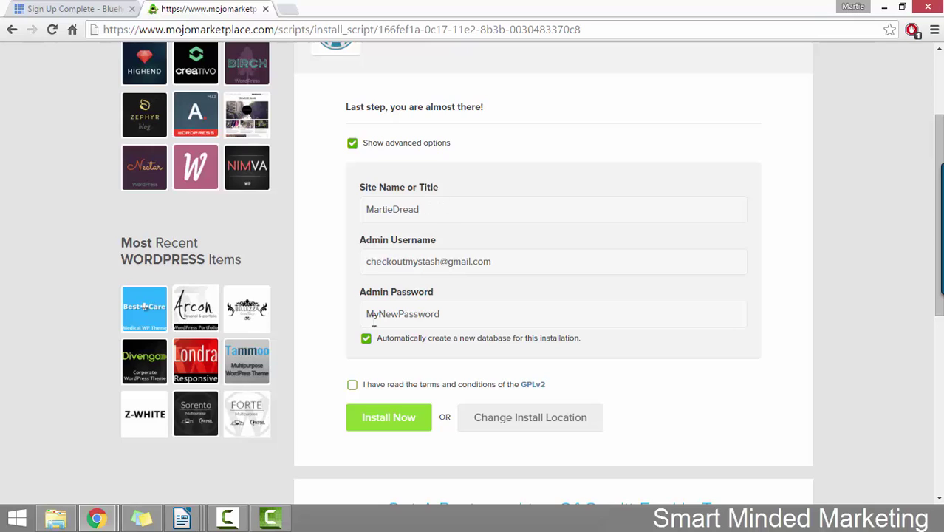
left_click(353, 387)
left_click(398, 417)
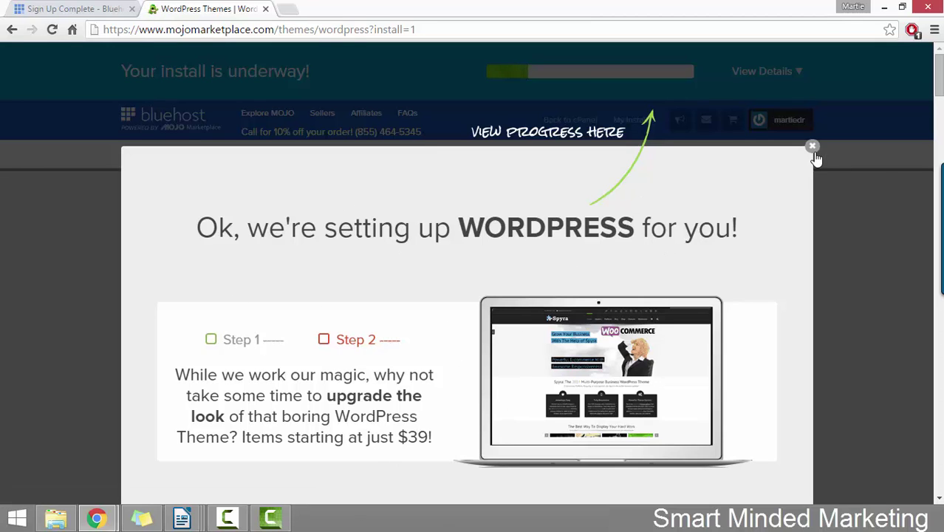
- Dismiss the setup promotion and, once the install completes, open View Credentials
left_click(812, 147)
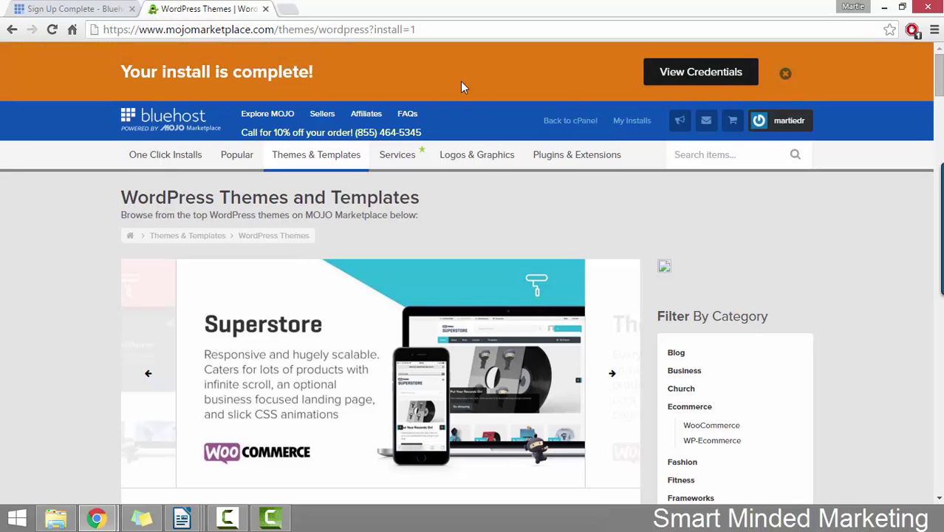
left_click(691, 78)
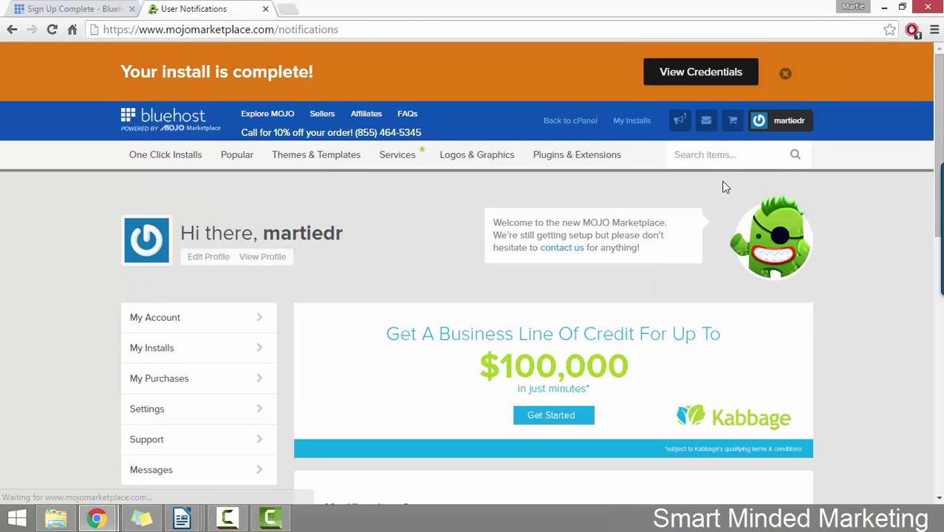
- Open the WordPress install notice in the Alert table to see its admin URL and credentials
scroll(720, 188, "down", 6)
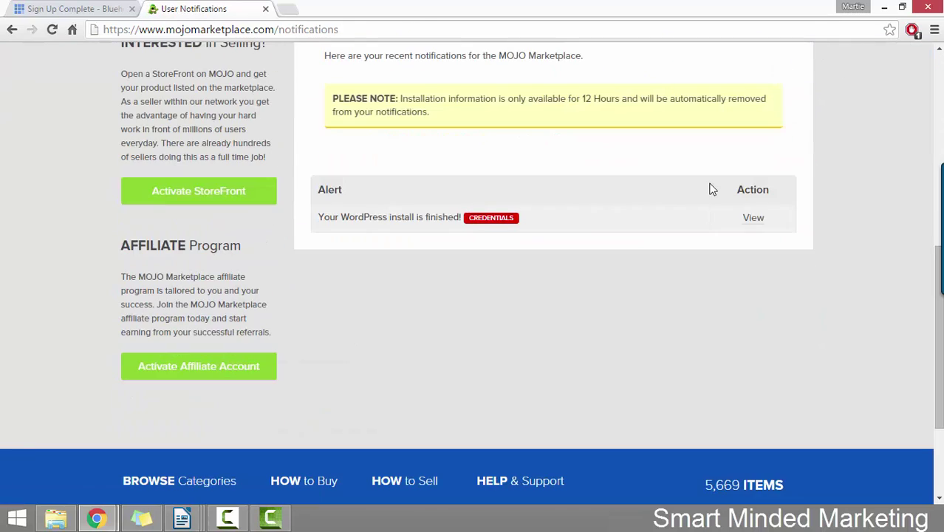
left_click(753, 219)
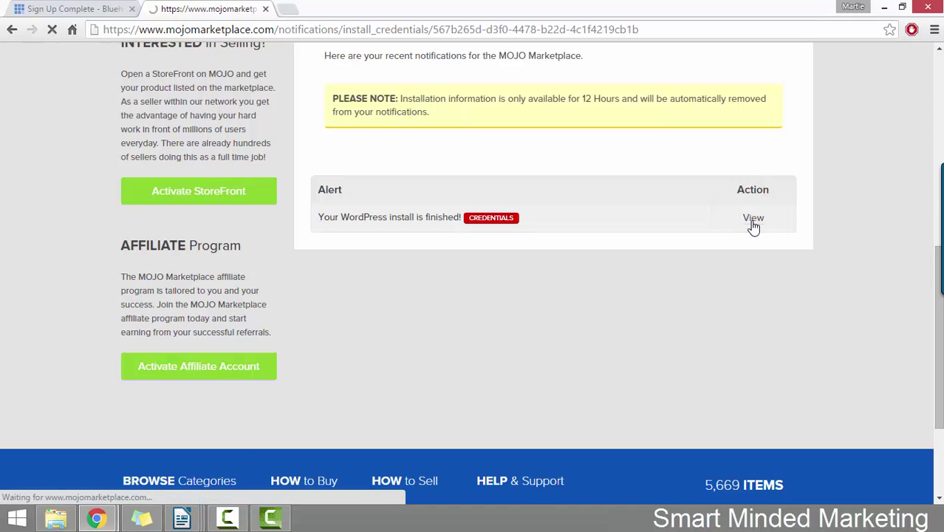
scroll(468, 188, "down", 2)
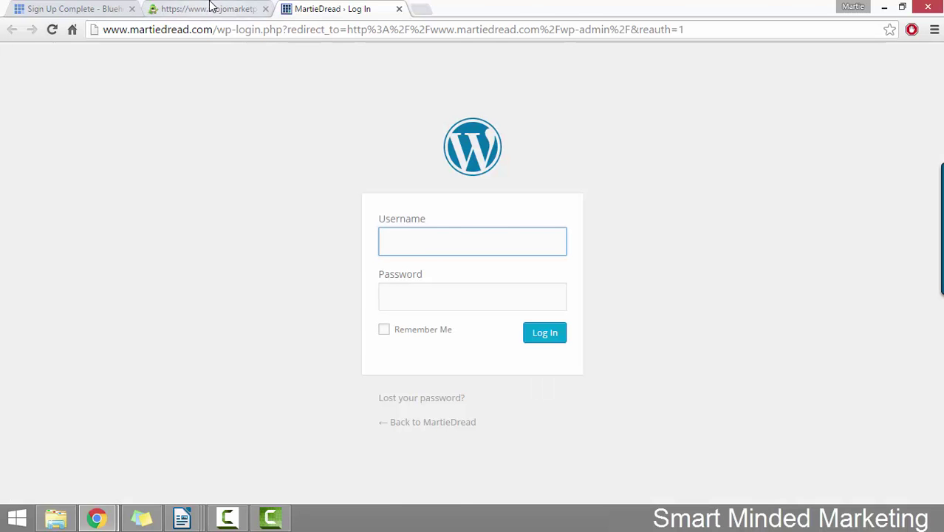
- Copy the admin username from the MOJO install credentials into the WordPress login form
left_click(211, 9)
left_click_drag(512, 287, 381, 290)
right_click(381, 289)
left_click(399, 299)
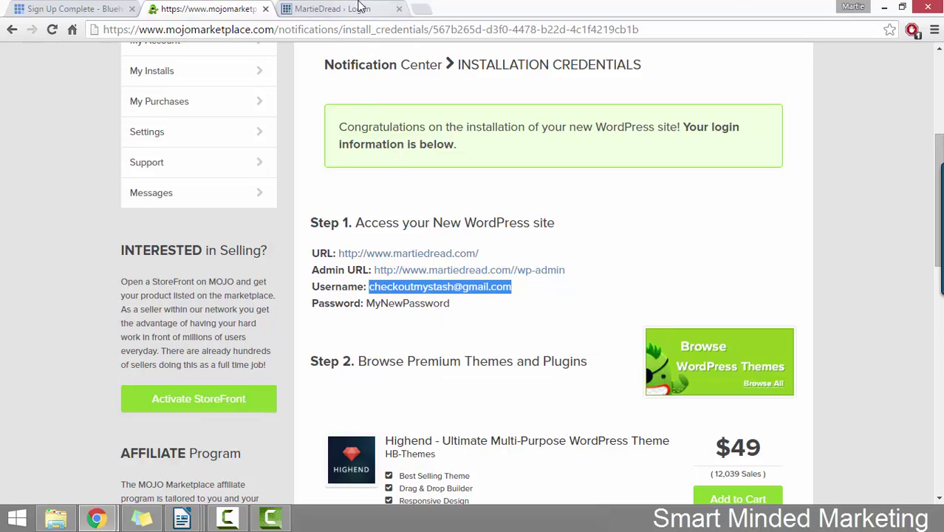
left_click(332, 9)
right_click(426, 247)
left_click(458, 330)
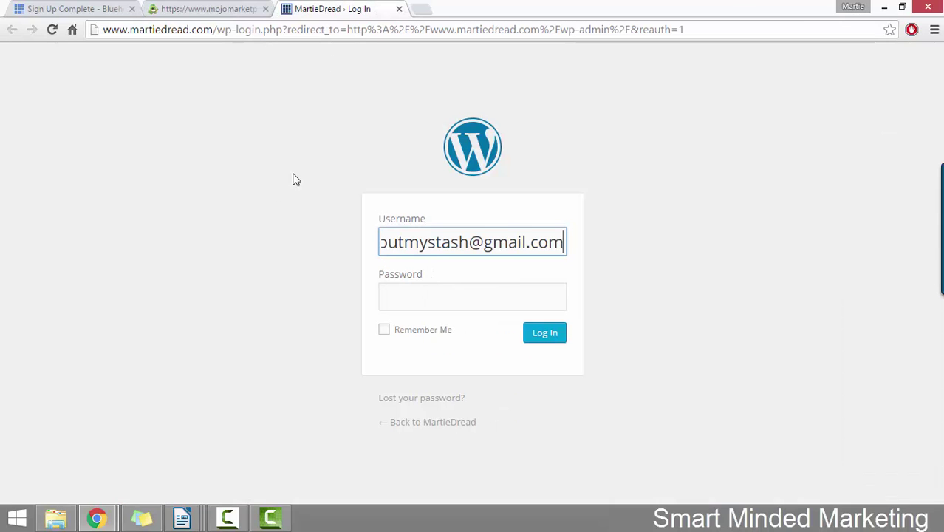
- Copy the admin password from the credentials into the password field and log in
left_click(210, 9)
left_click_drag(449, 303, 366, 304)
right_click(382, 303)
left_click(414, 310)
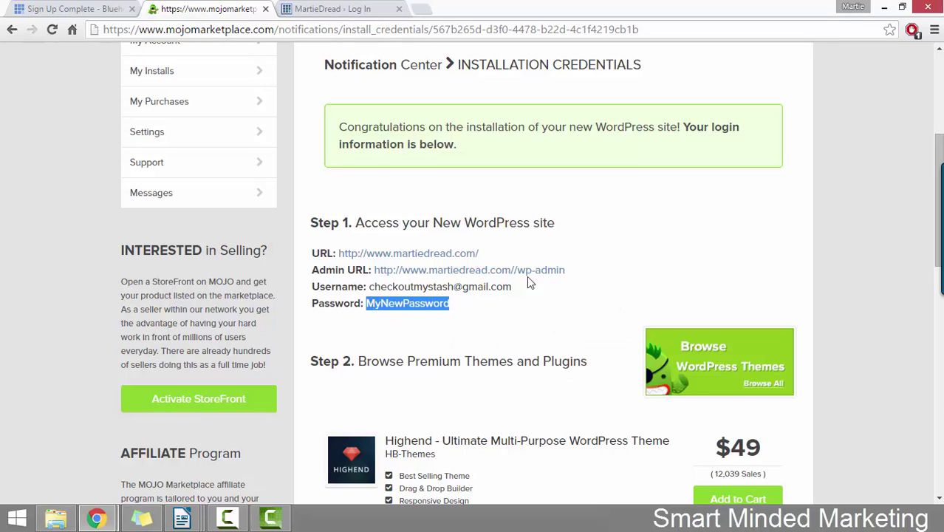
left_click(347, 9)
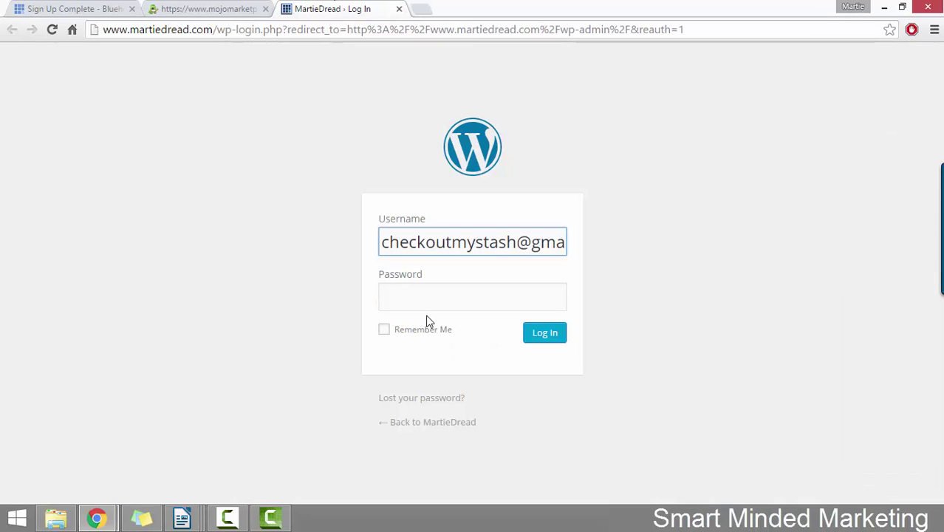
right_click(425, 306)
left_click(472, 185)
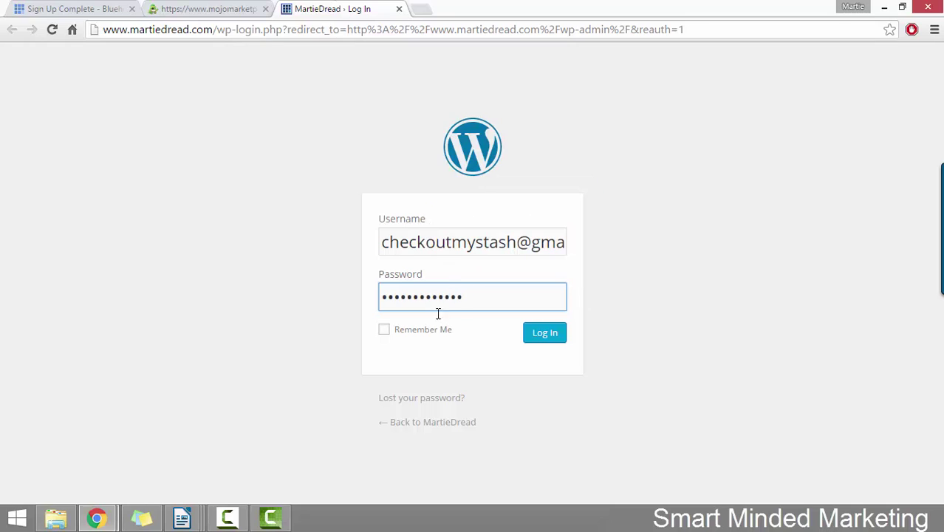
left_click(529, 333)
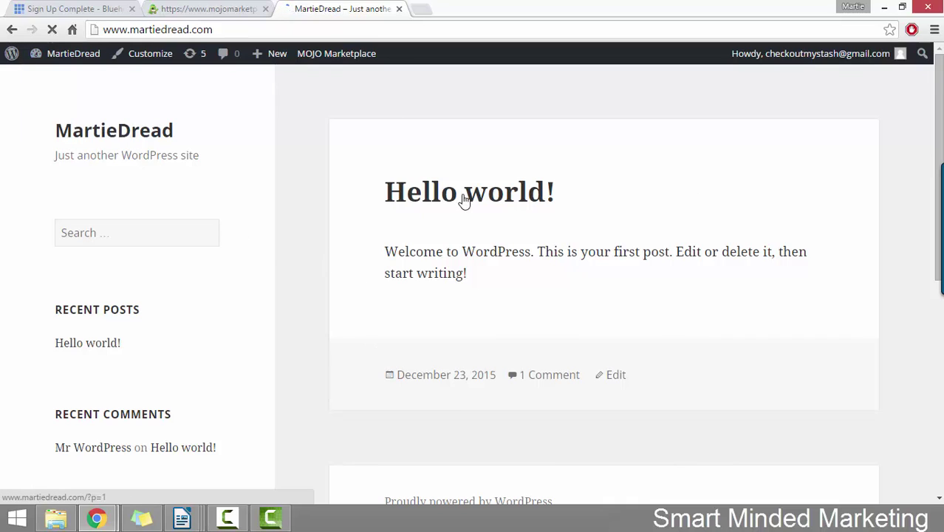
- Open the admin Dashboard from the site name in the WordPress admin bar
left_click(87, 53)
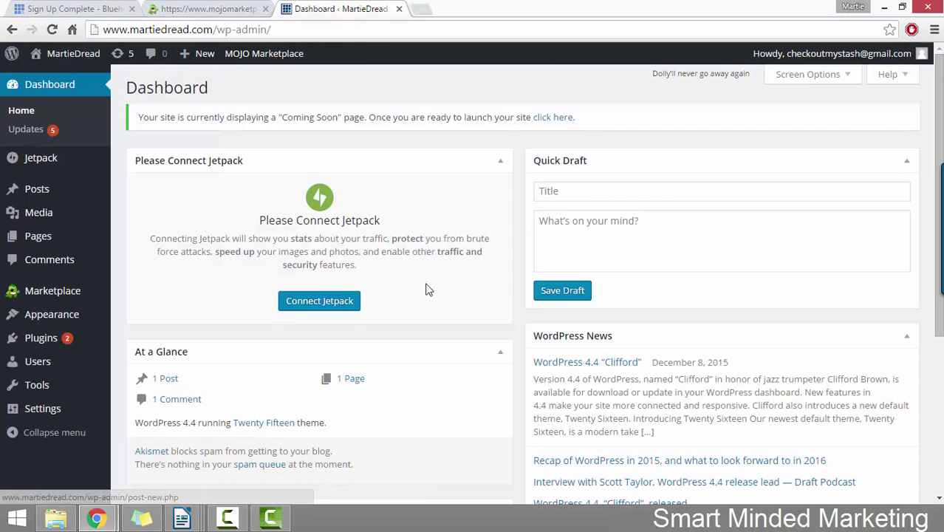